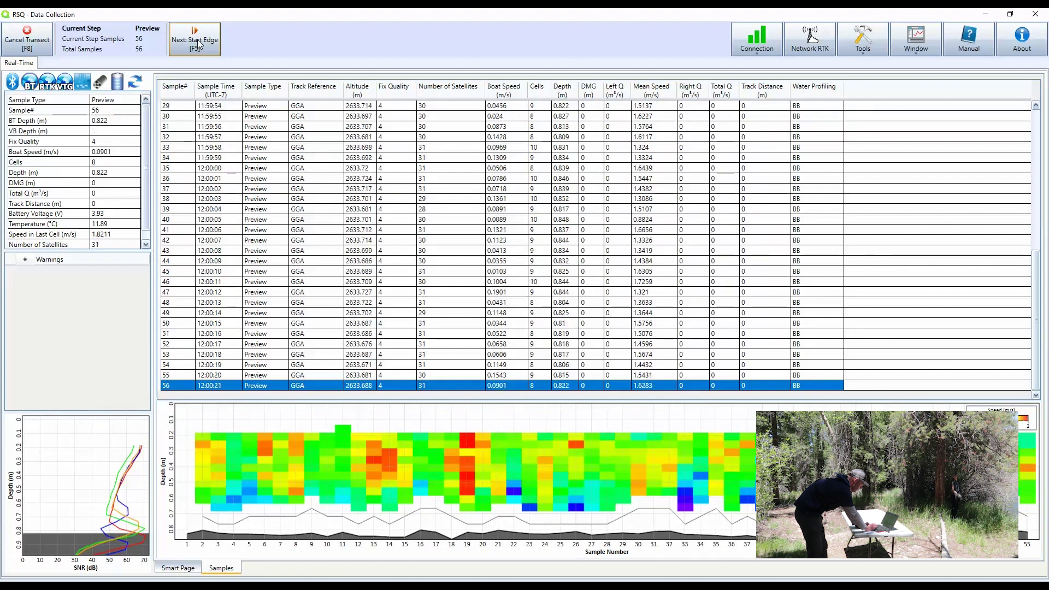
# Start the first transect from the left bank with a 2.08 m vertical-bank edge and 10 auto-edge profiles, and begin its transect section.
pyautogui.click(200, 44)
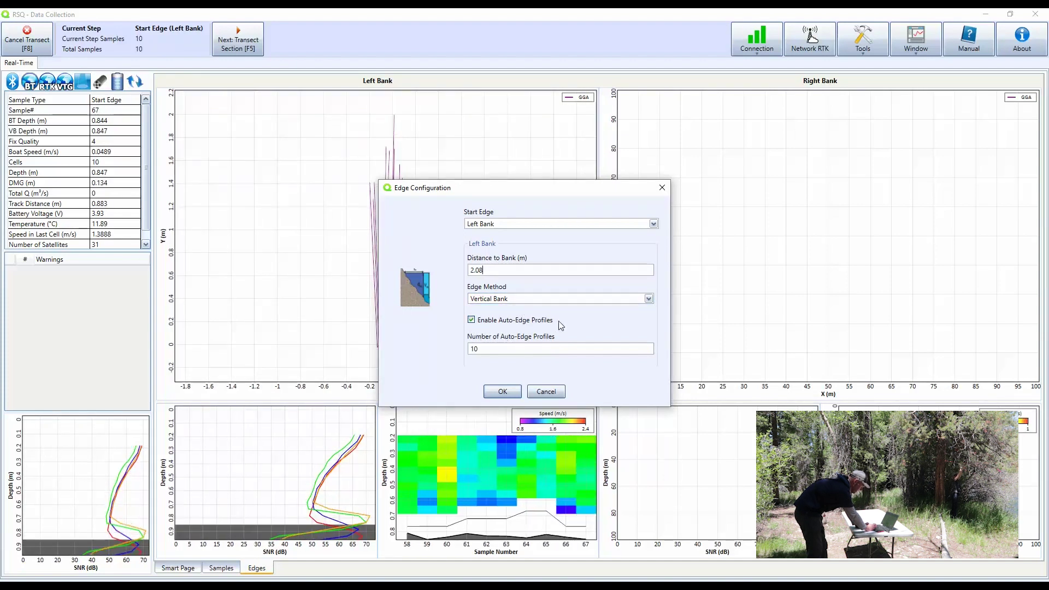
pyautogui.click(503, 393)
pyautogui.press('F5')
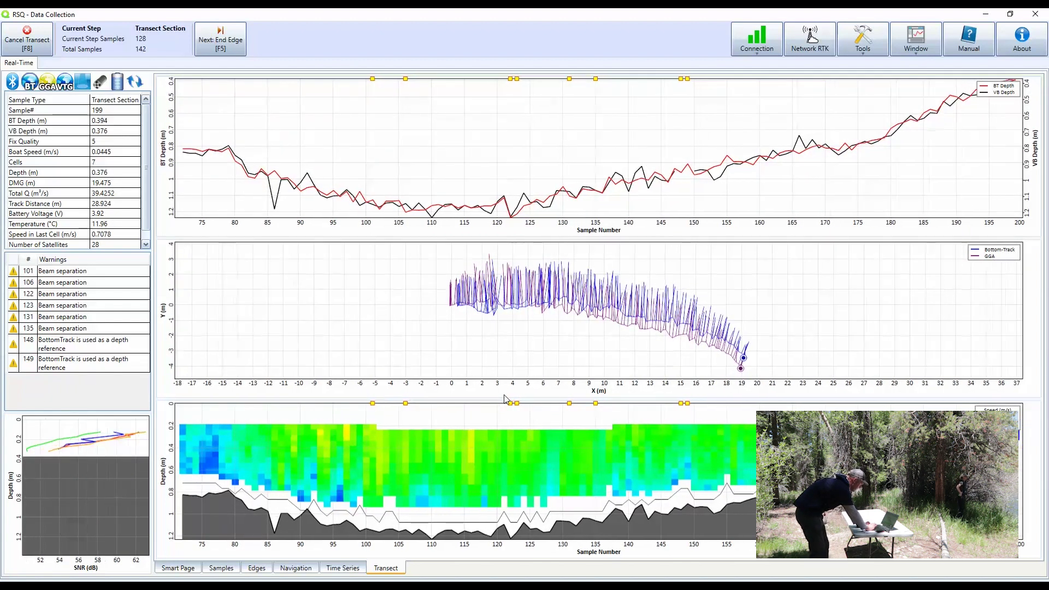
# End the first transect at the right bank with a 1.94 m slope edge and 10 auto-edge profiles, and finish it.
pyautogui.click(220, 37)
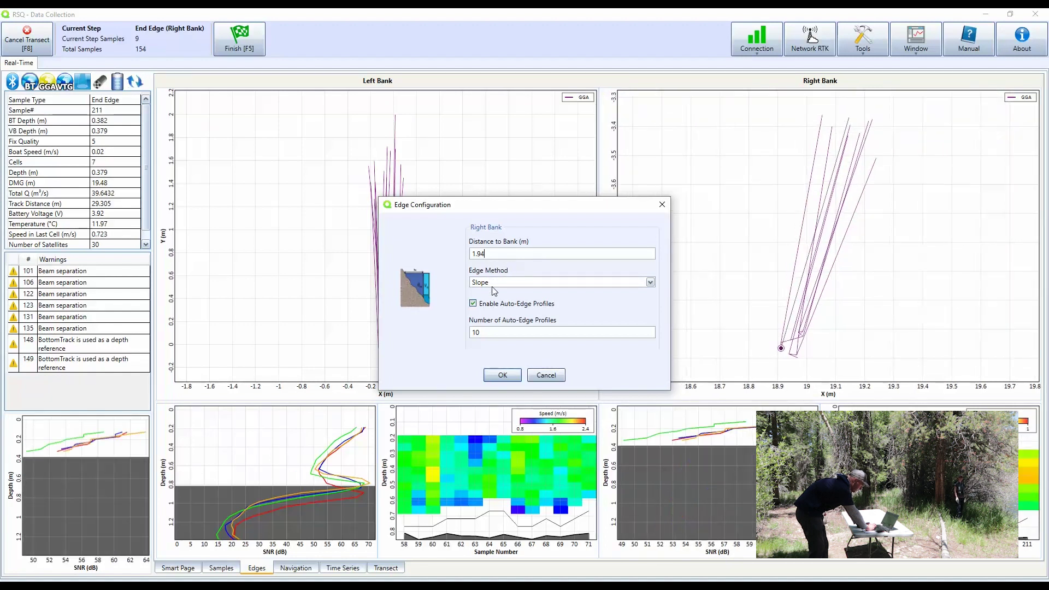
pyautogui.click(509, 376)
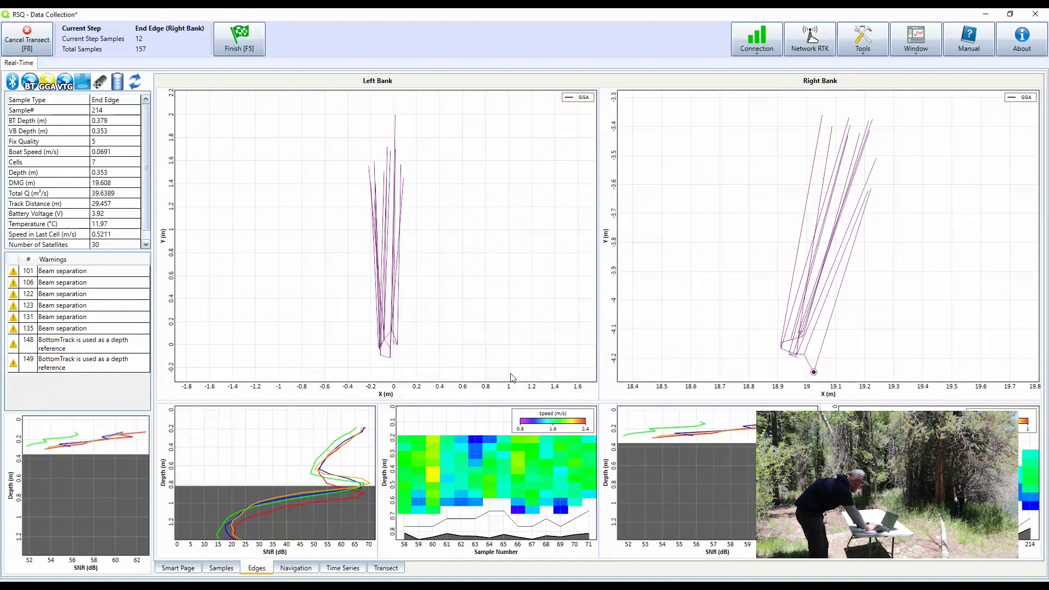
pyautogui.press('F5')
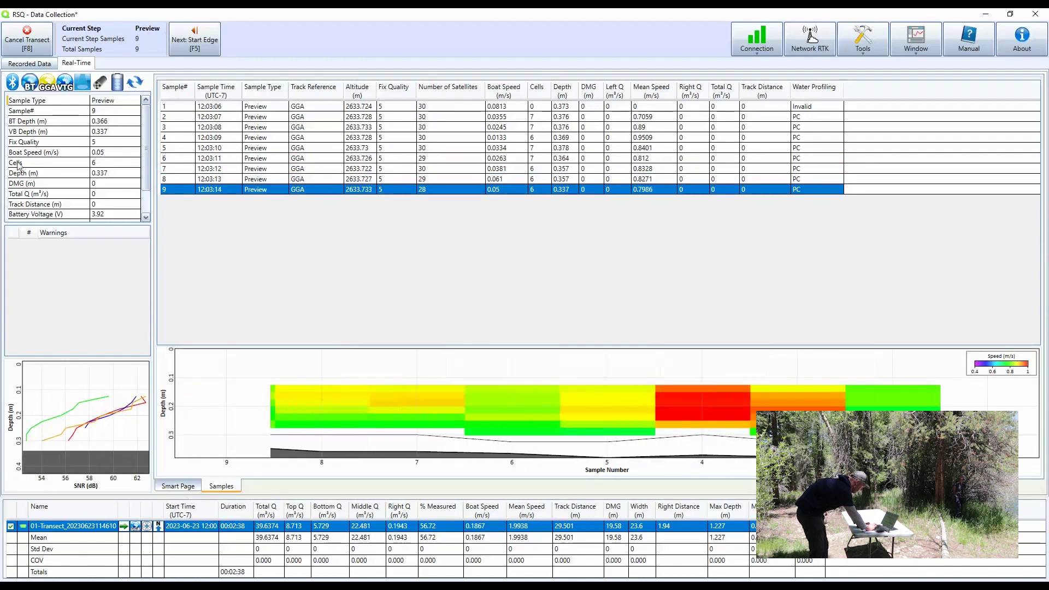
# Review the recorded plots and full warnings list of the first transect, and return to the real-time view.
pyautogui.click(43, 65)
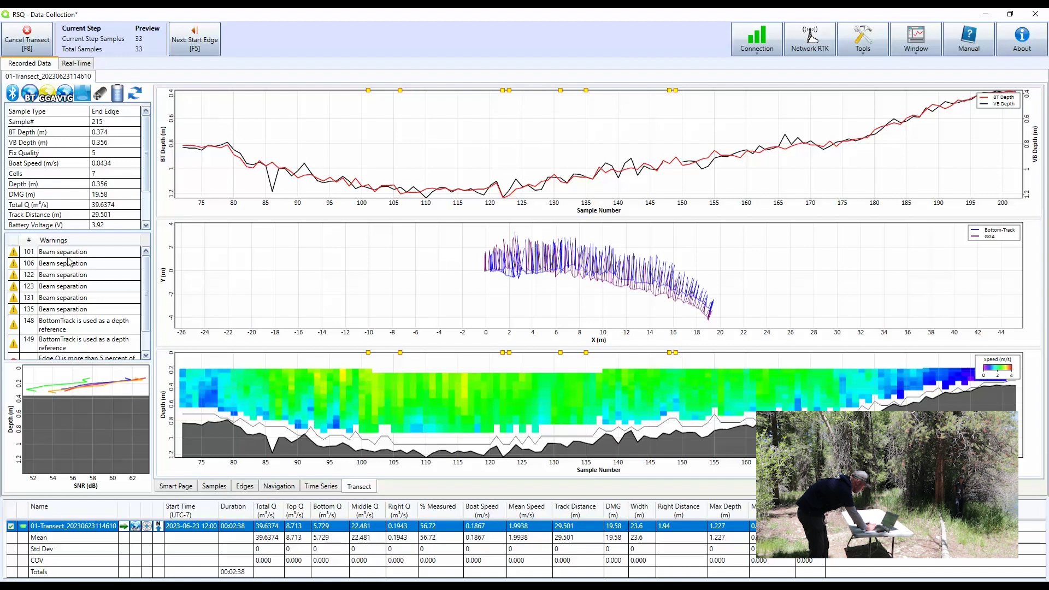
pyautogui.scroll(-1, 96, 312)
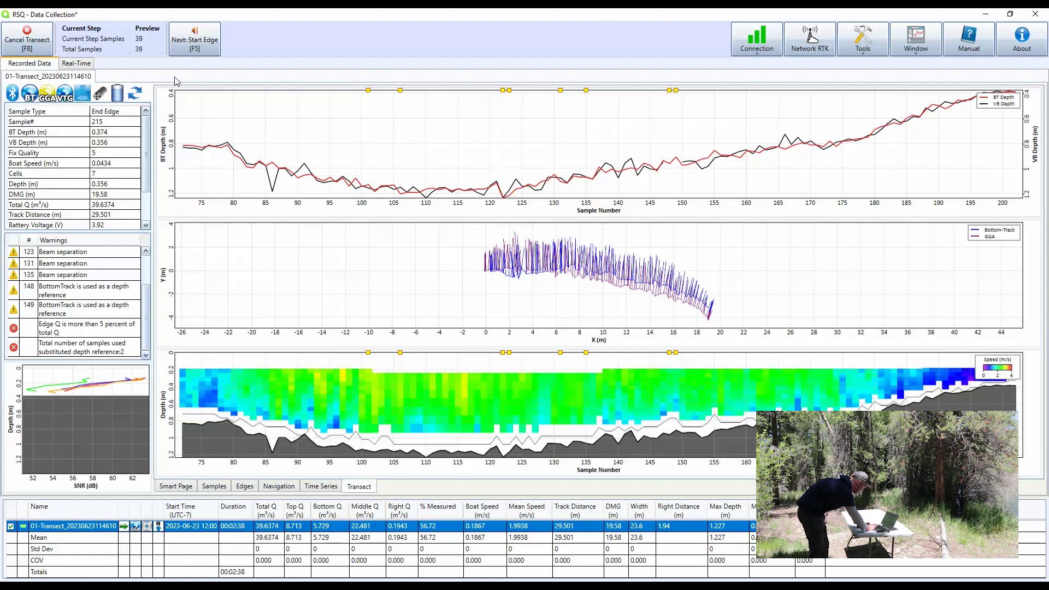
pyautogui.click(78, 64)
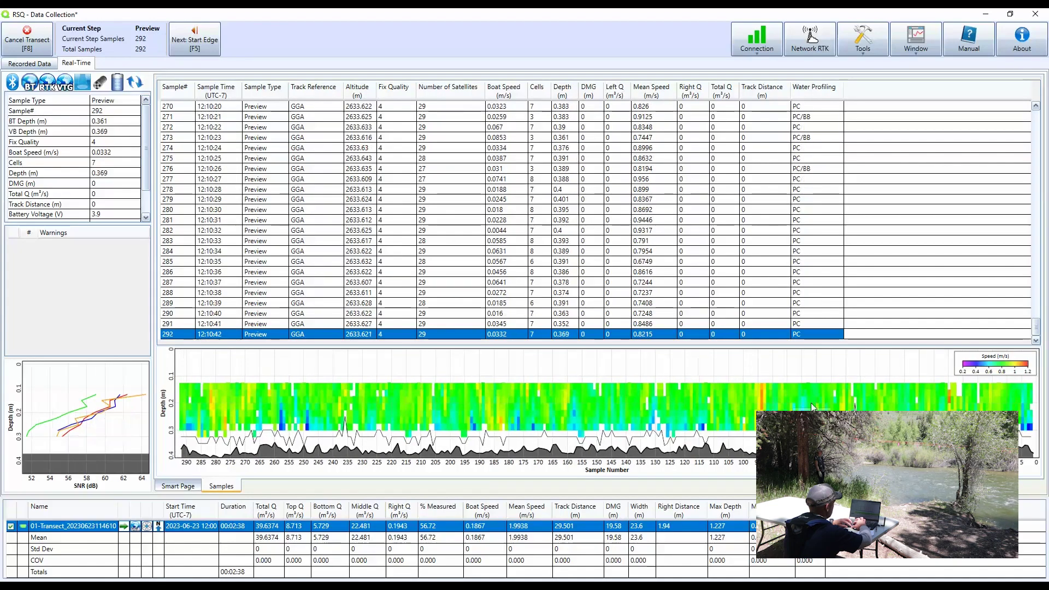
# Start the second transect from the right bank with a 1.94 m slope edge and 10 auto-edge profiles.
pyautogui.click(206, 45)
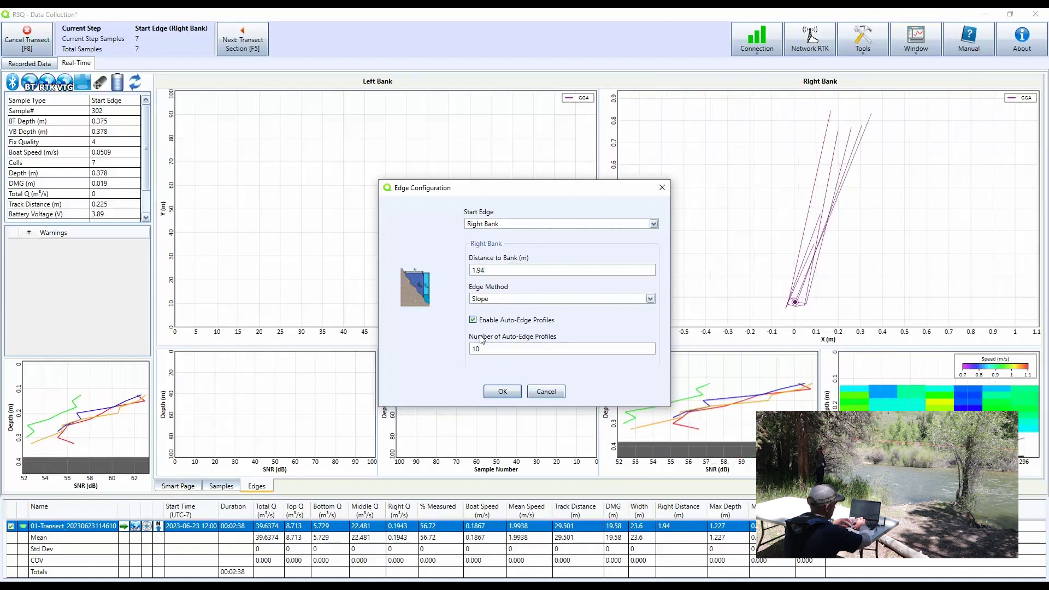
pyautogui.click(502, 391)
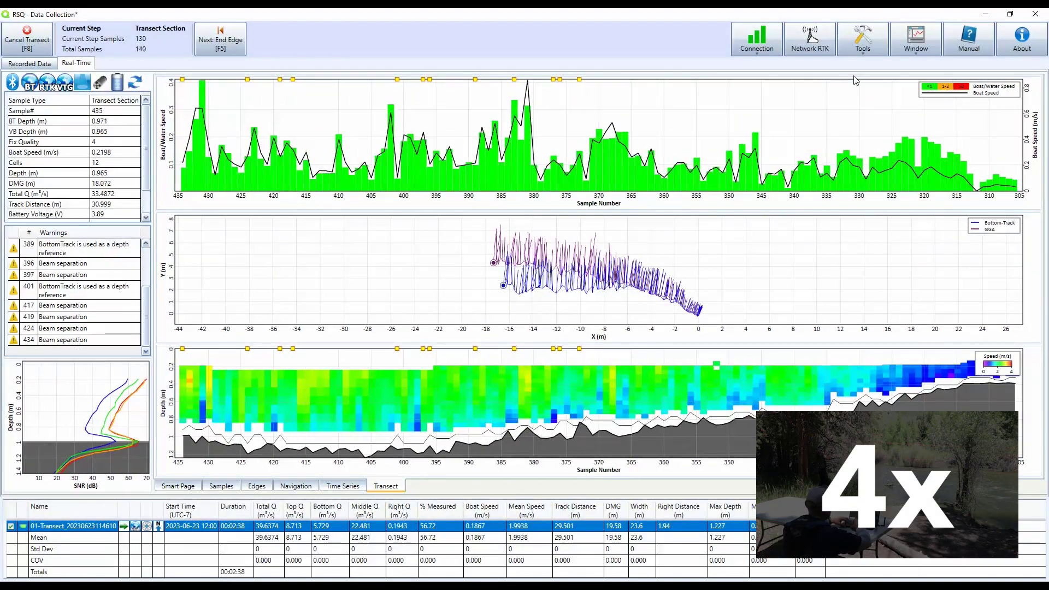
# End the second transect at the left bank with a 2.08 m vertical-bank edge and 10 auto-edge profiles, and finish it.
pyautogui.click(233, 45)
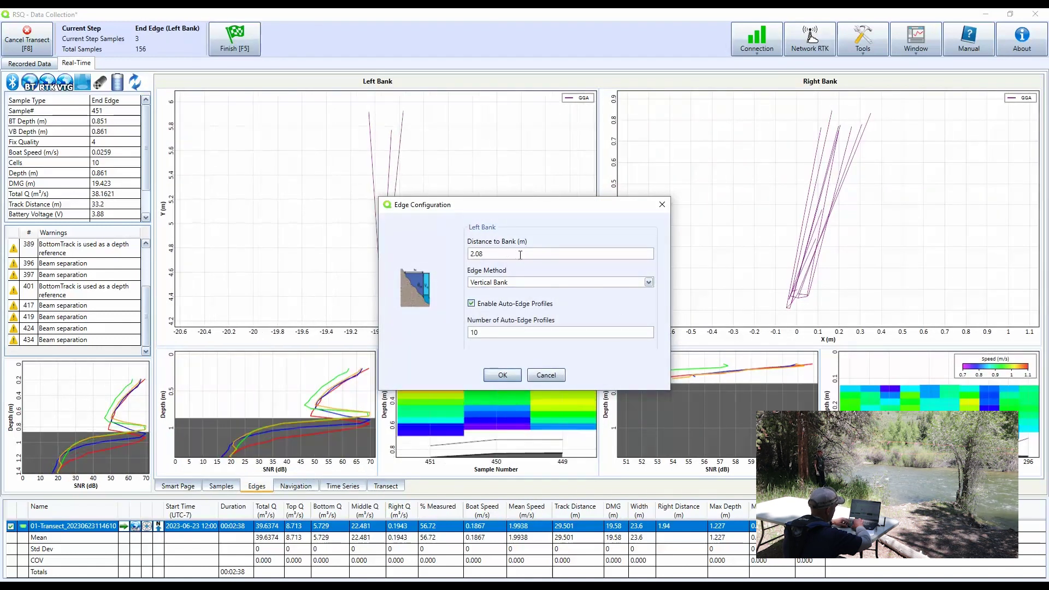
pyautogui.click(503, 376)
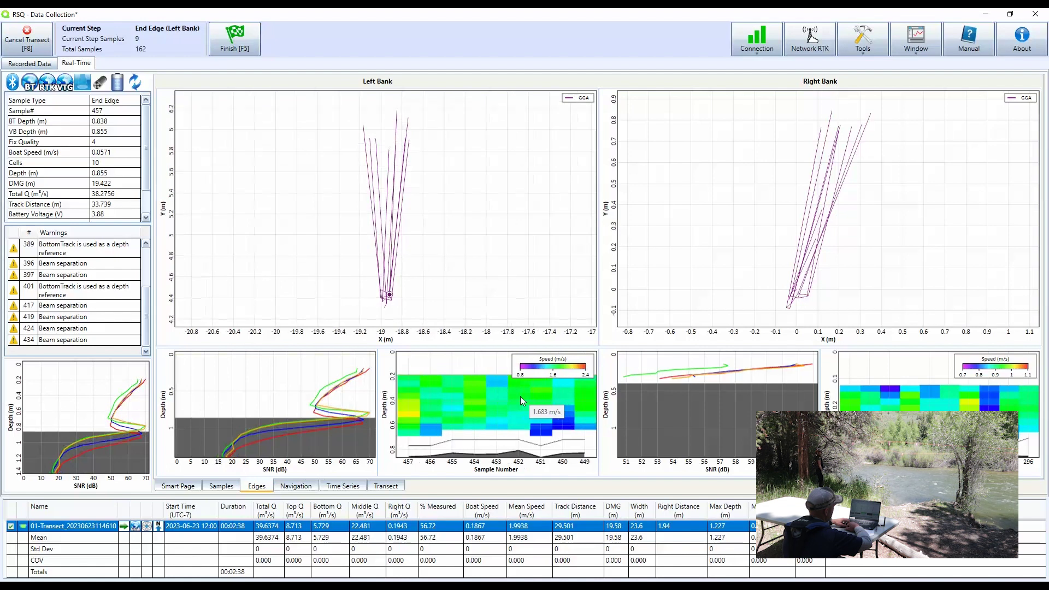
pyautogui.press('F5')
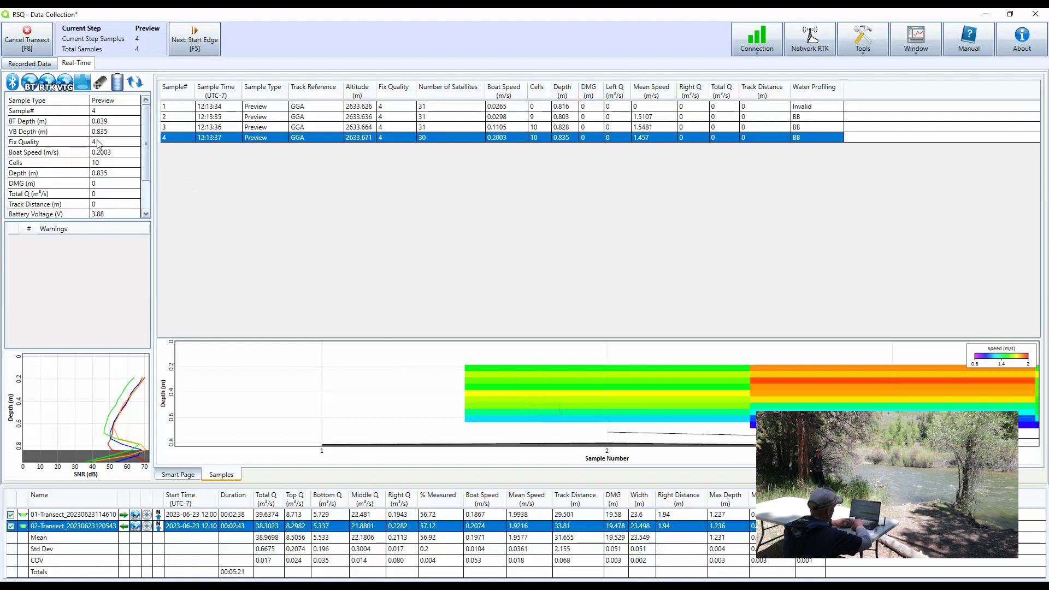
# Compare the recorded data and warnings of the second and first transects, and return to the real-time view.
pyautogui.click(36, 64)
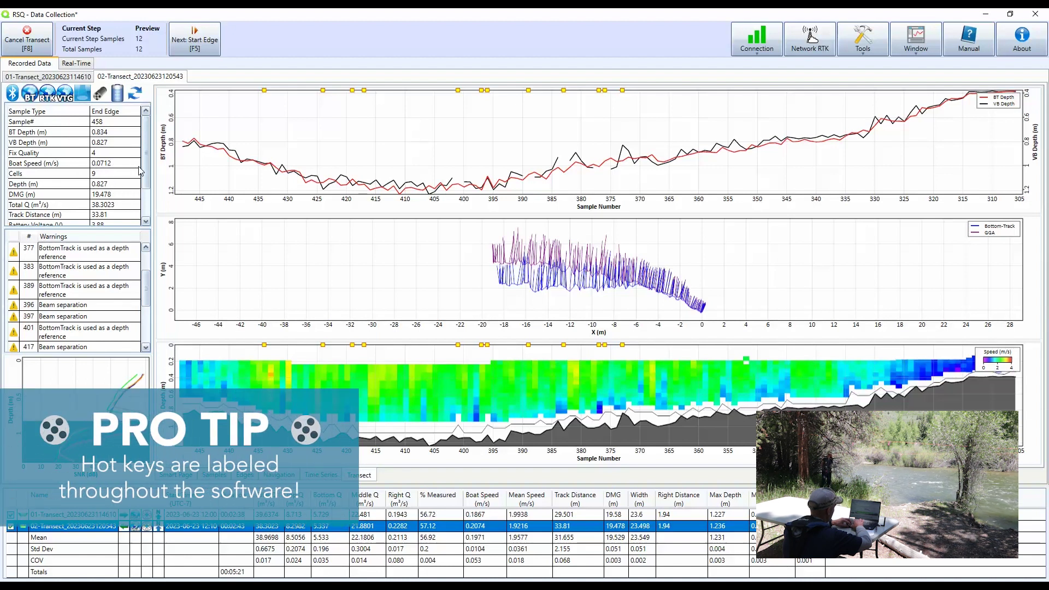
pyautogui.scroll(-3, 146, 162)
pyautogui.scroll(3, 145, 163)
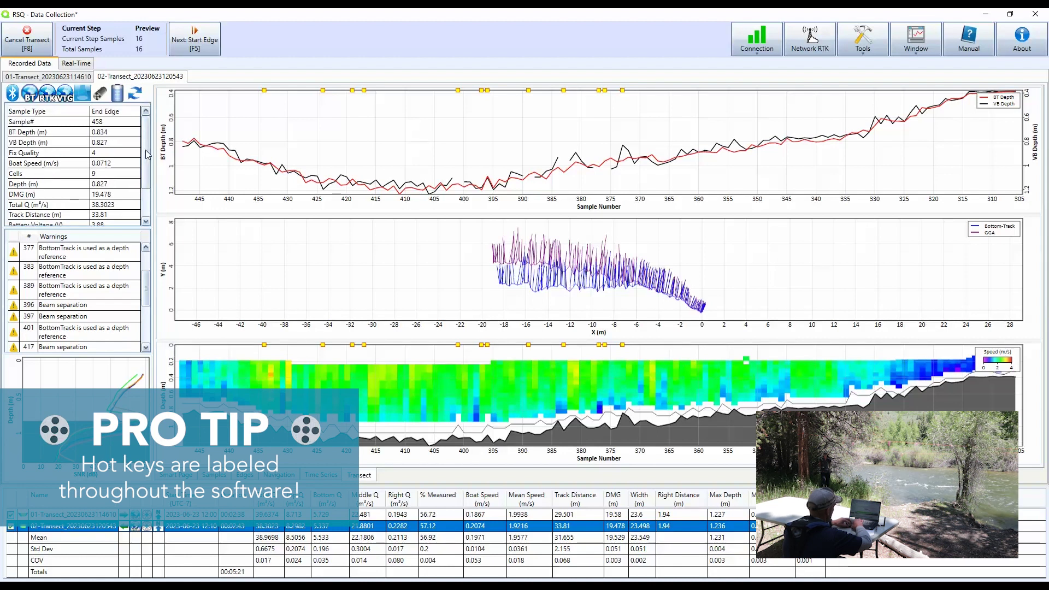
pyautogui.click(67, 80)
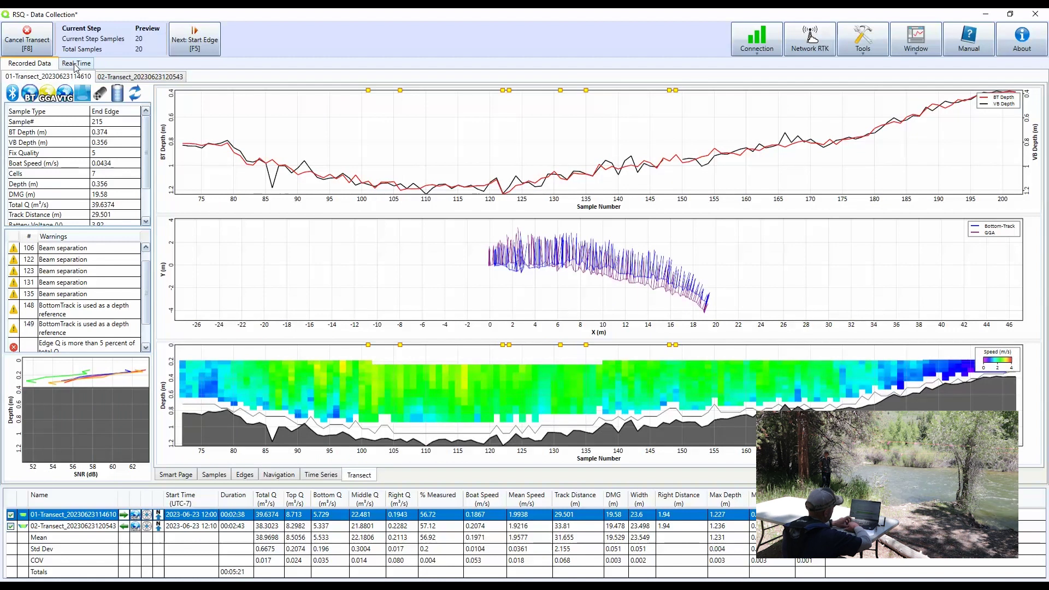
pyautogui.click(75, 64)
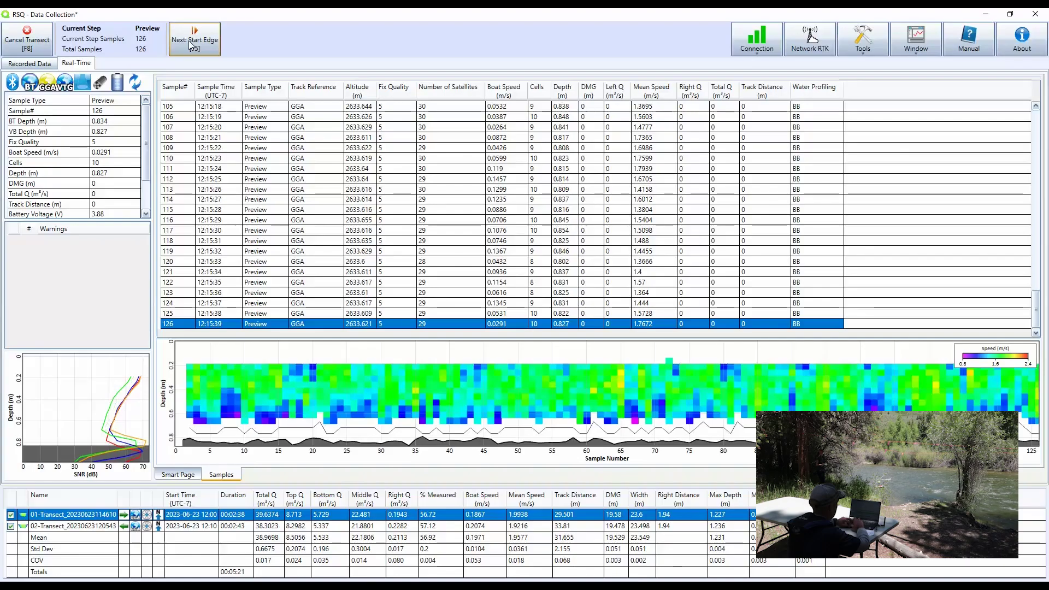
# Start the third transect from the left bank with a 2.08 m vertical-bank edge and 10 auto-edge profiles, and begin its transect section.
pyautogui.click(189, 42)
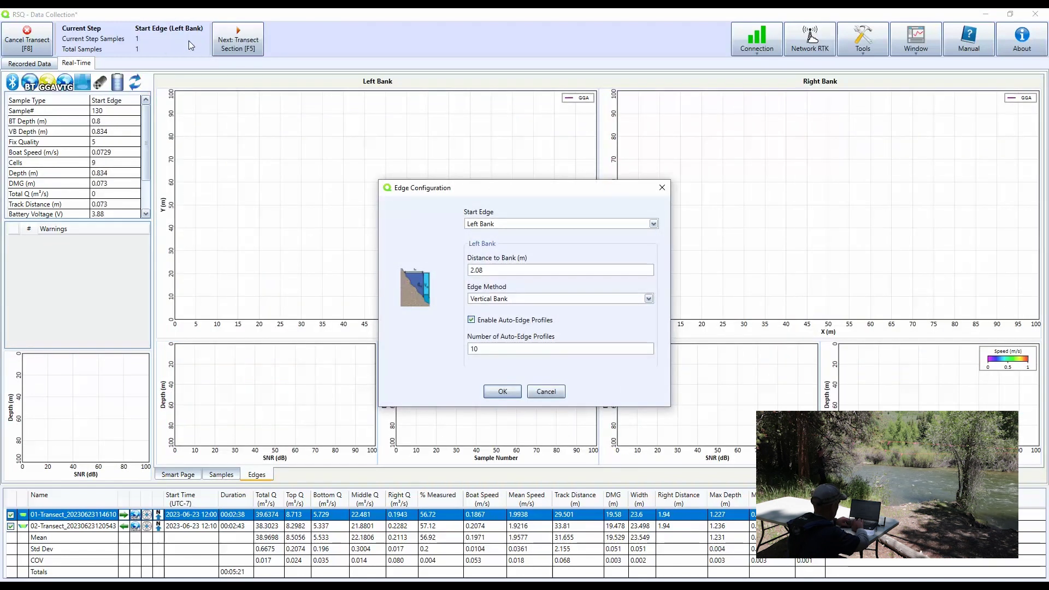
pyautogui.click(503, 392)
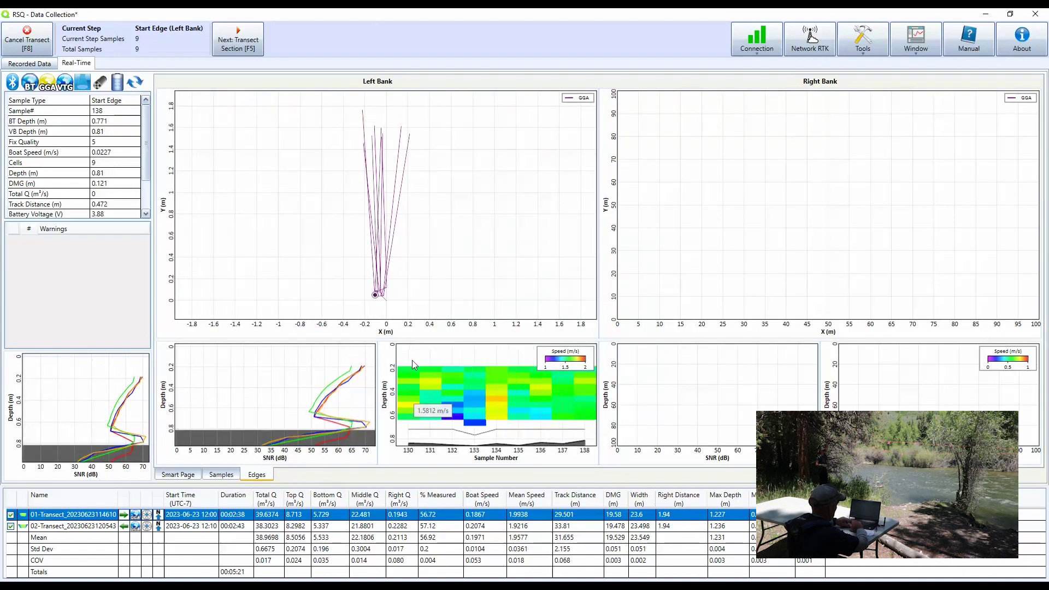
pyautogui.press('F5')
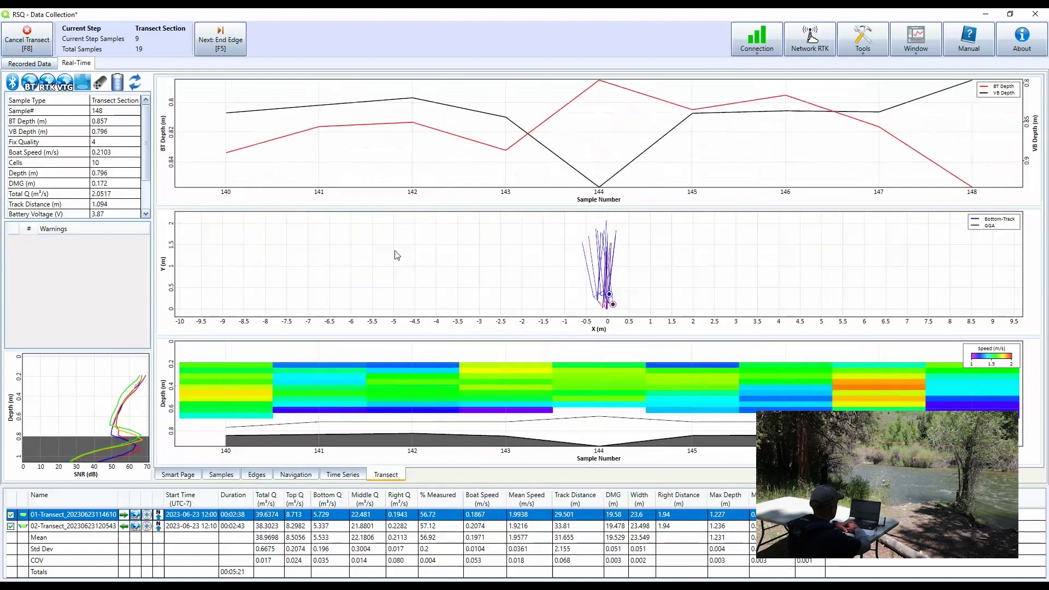
# Plot Boat Speed on the left axis and Boat/Water Speed on the right axis of the upper transect graph.
pyautogui.rightClick(201, 71)
pyautogui.click(229, 96)
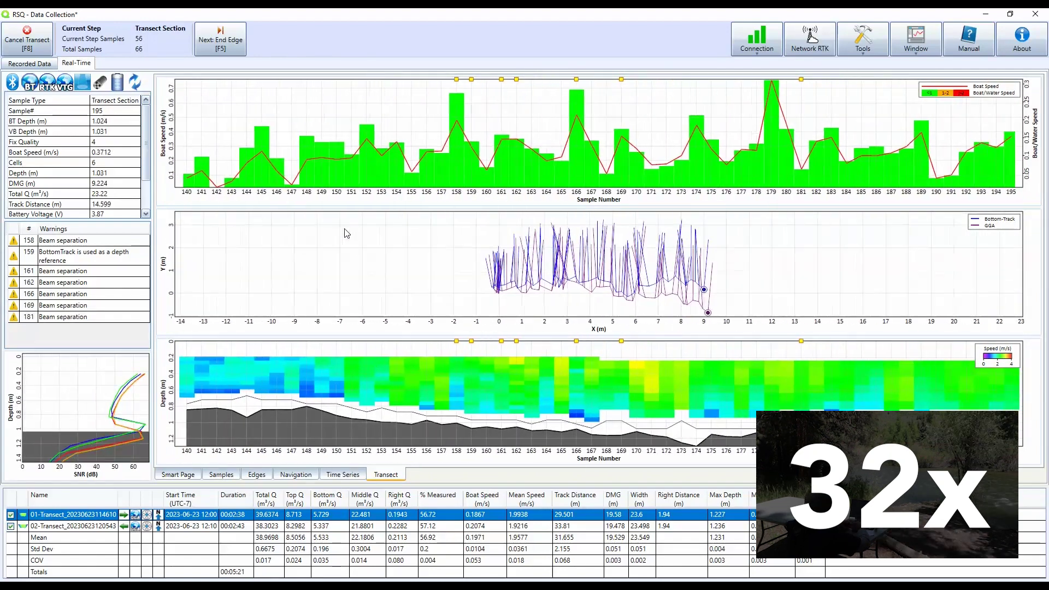
# End the third transect at the right bank with a 1.94 m slope edge and 10 auto-edge profiles, and finish it.
pyautogui.click(220, 37)
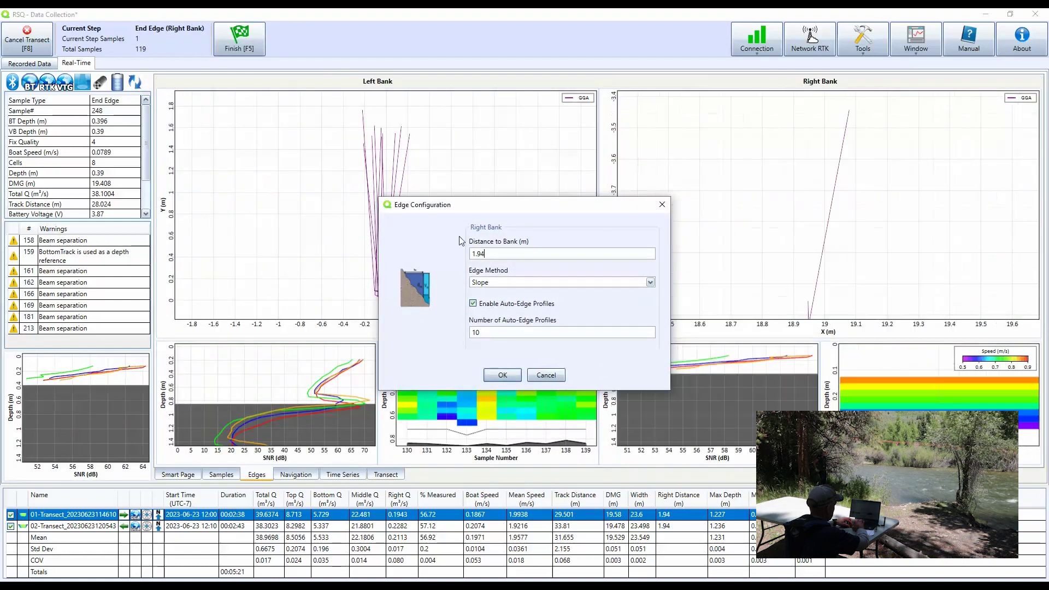
pyautogui.click(503, 376)
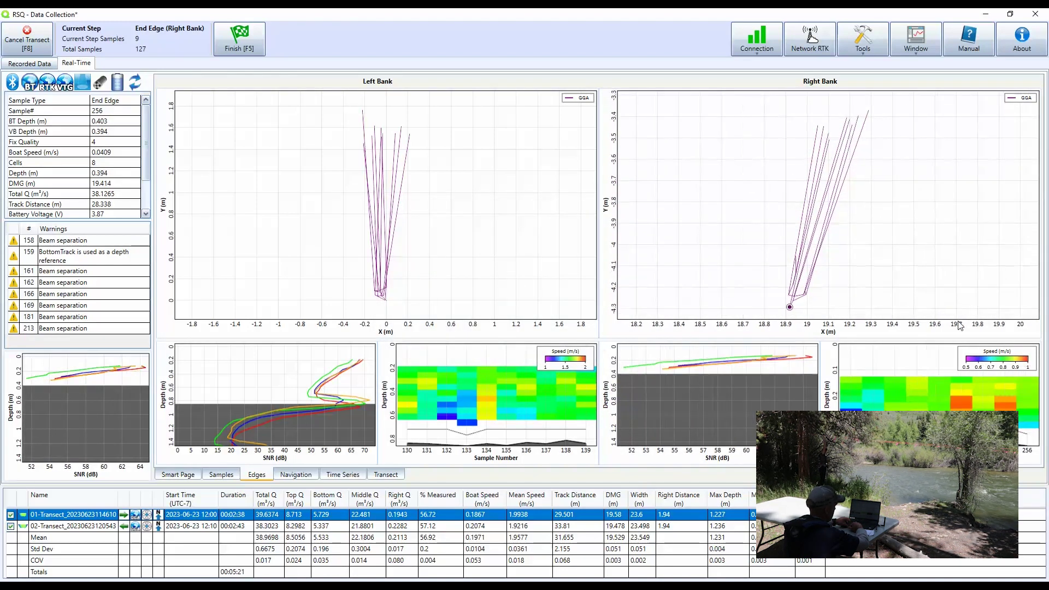
pyautogui.press('F5')
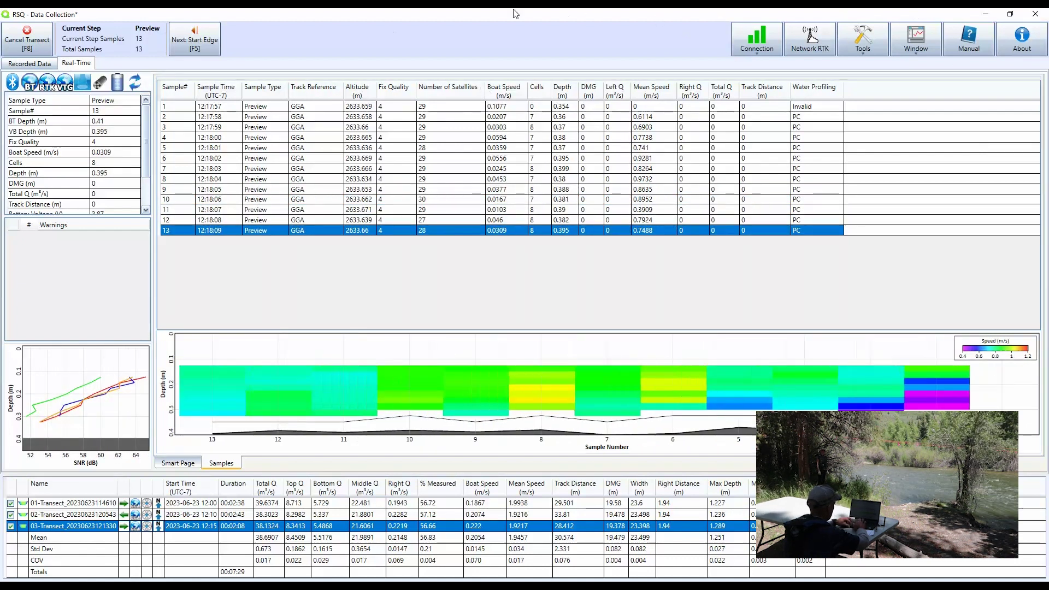
# Start the fourth transect from the right bank with a 1.94 m slope edge and 10 auto-edge profiles, and begin its transect section.
pyautogui.click(196, 41)
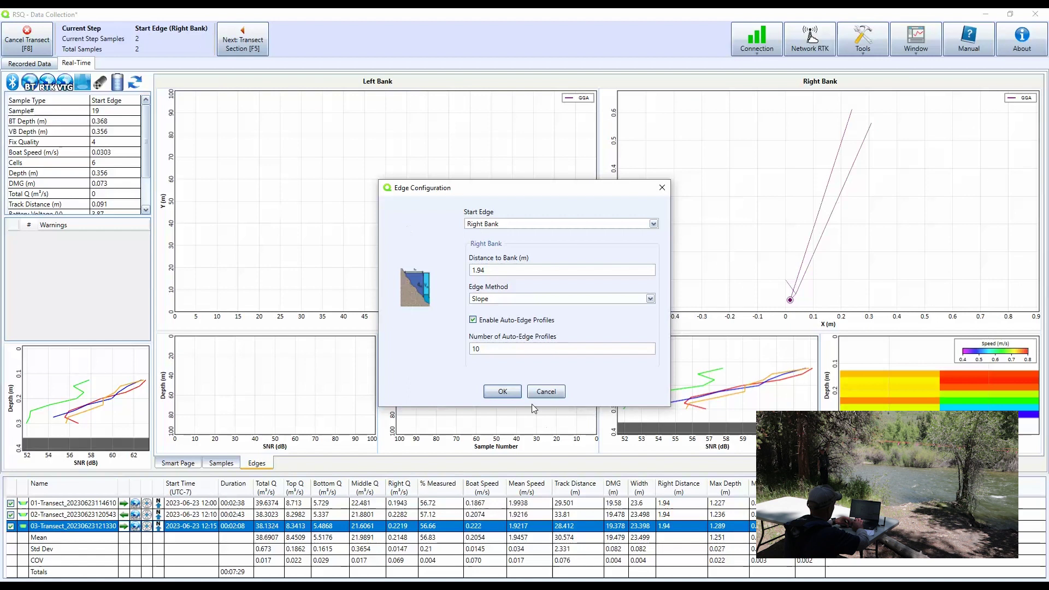
pyautogui.click(503, 392)
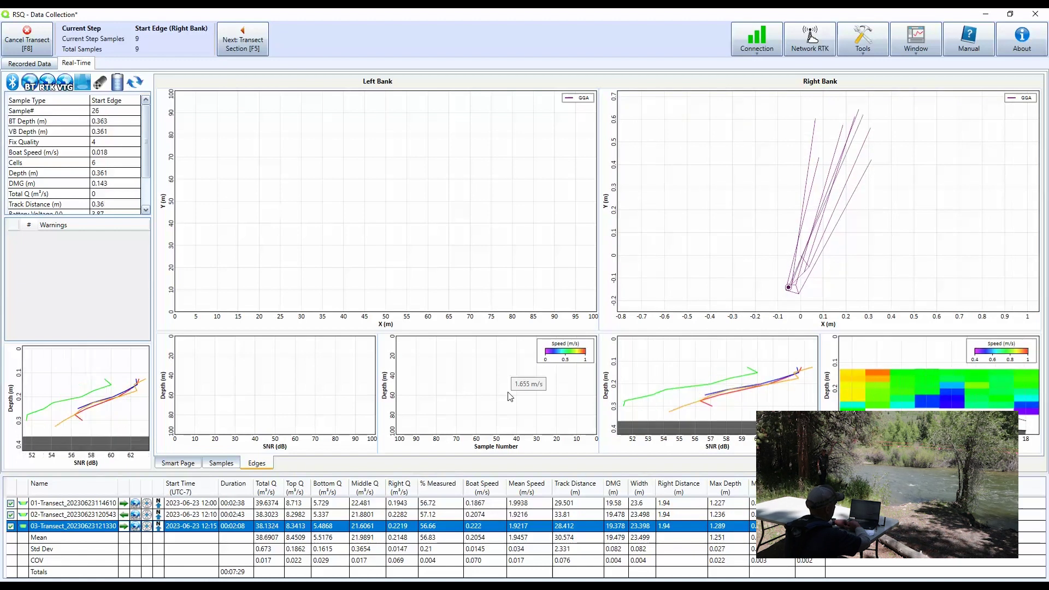
pyautogui.press('F5')
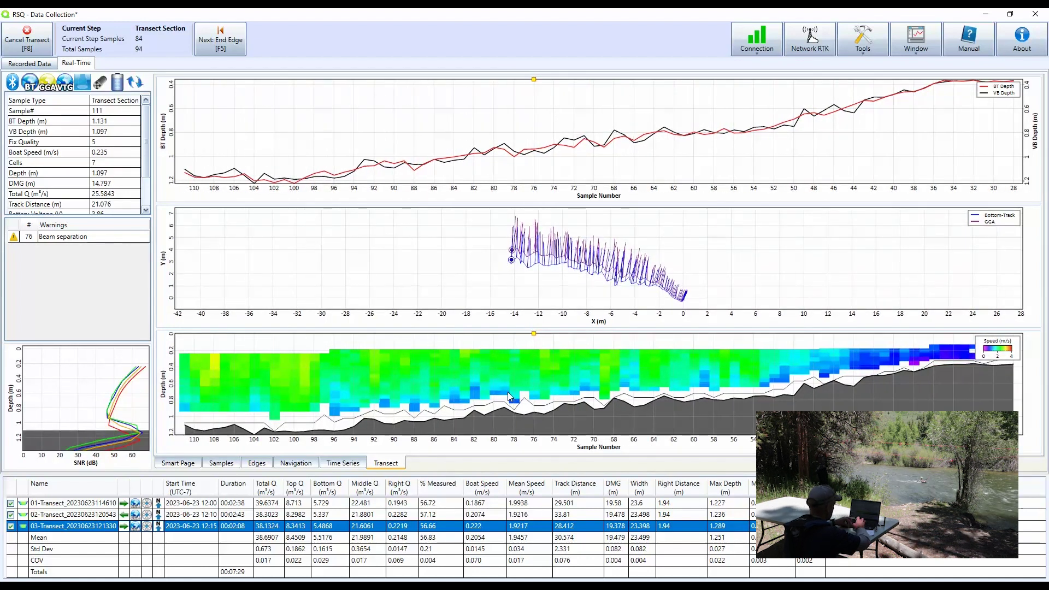
# Set the left axis of the upper transect graph to the summary variable Boat/Water Speed.
pyautogui.rightClick(244, 119)
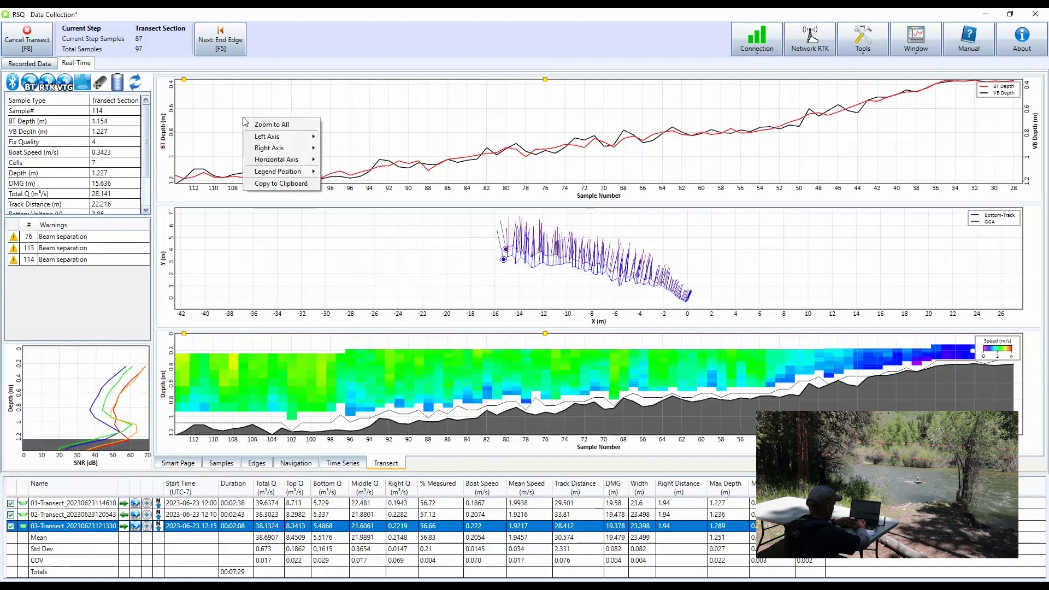
pyautogui.moveTo(263, 138)
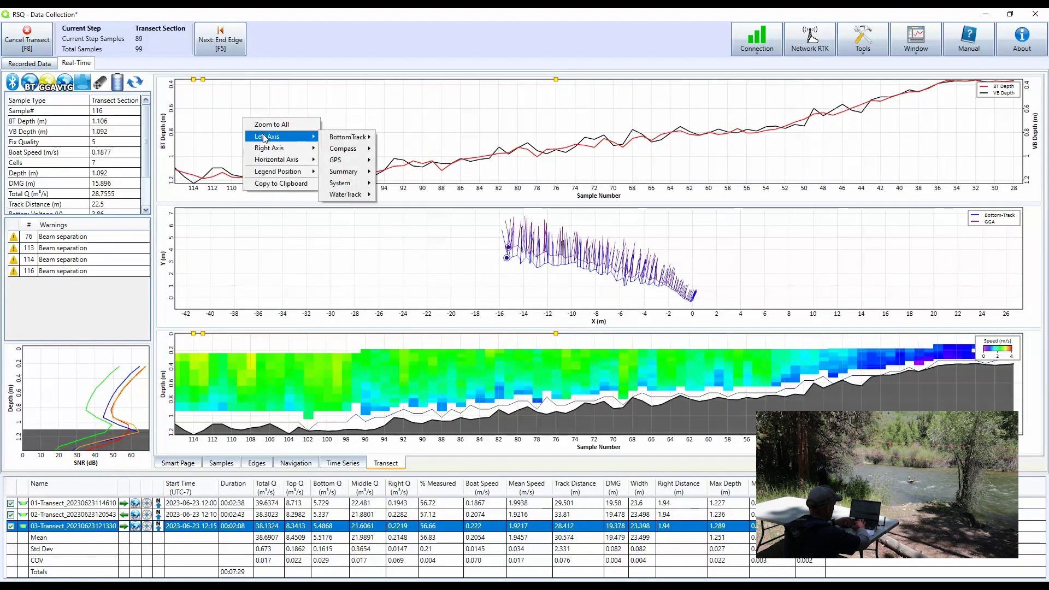
pyautogui.moveTo(340, 150)
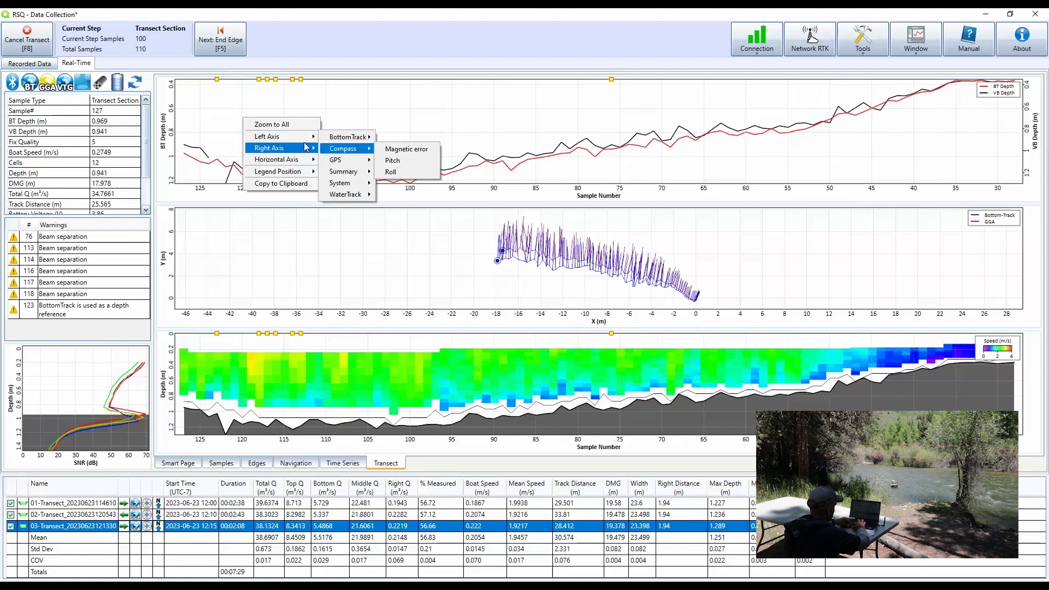
pyautogui.moveTo(344, 172)
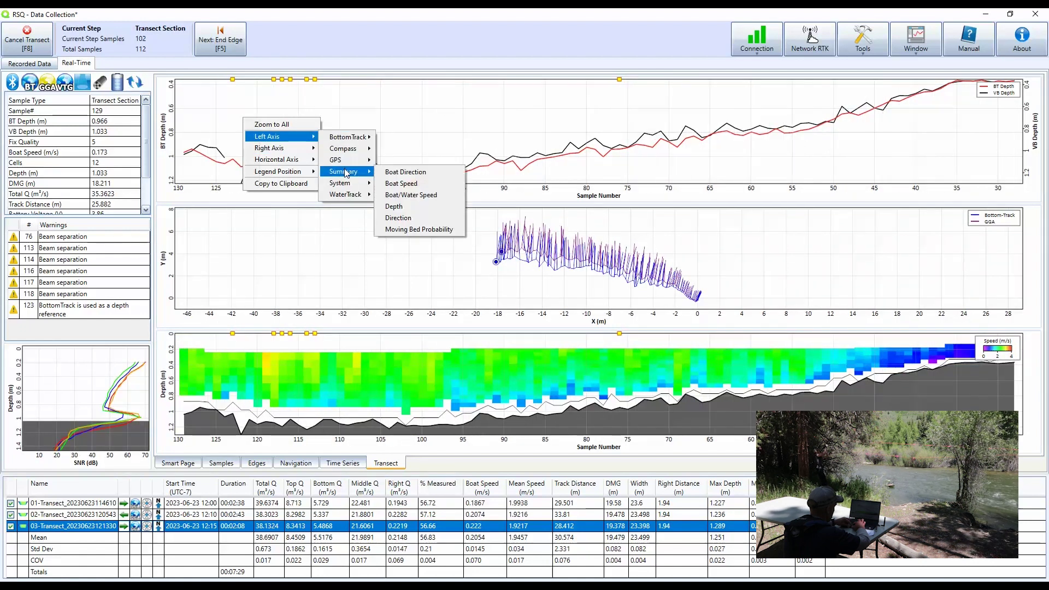
pyautogui.click(393, 197)
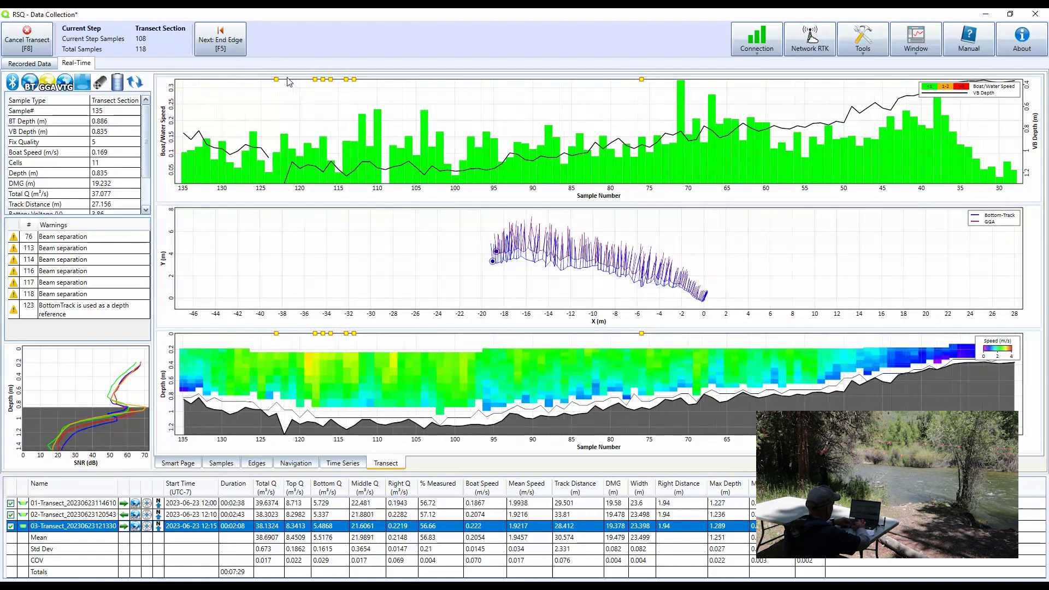
# End the fourth transect at the left bank with a 2.08 m vertical-bank edge and 10 auto-edge profiles, and finish it.
pyautogui.click(239, 53)
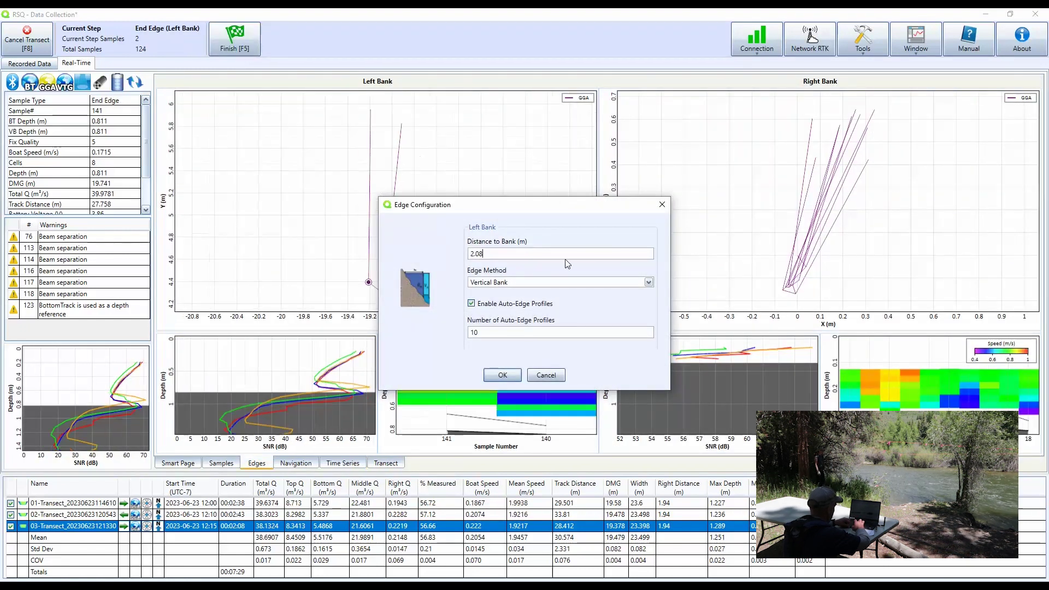
pyautogui.click(498, 376)
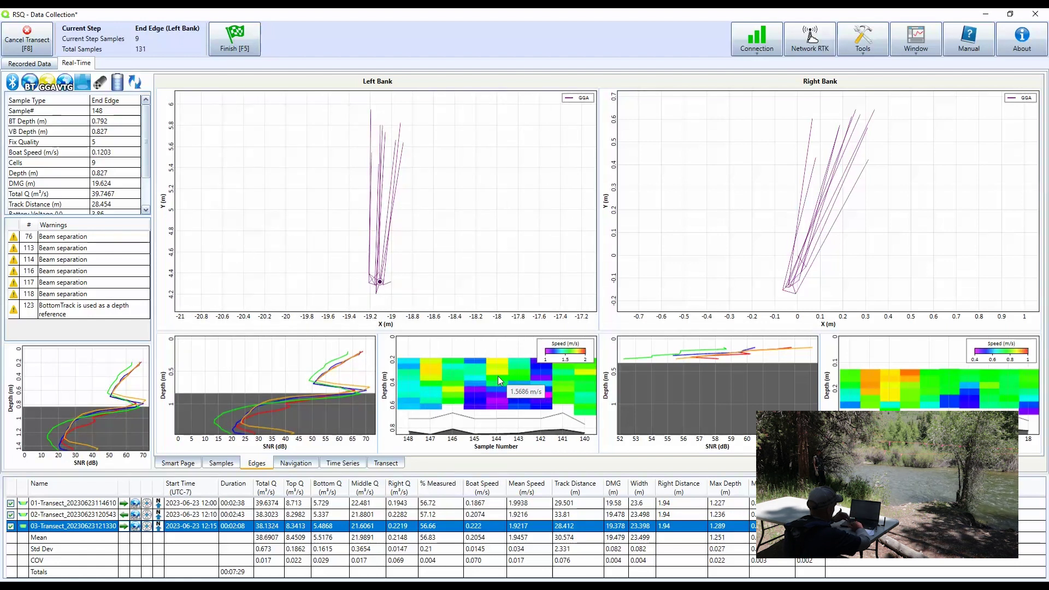
pyautogui.press('F5')
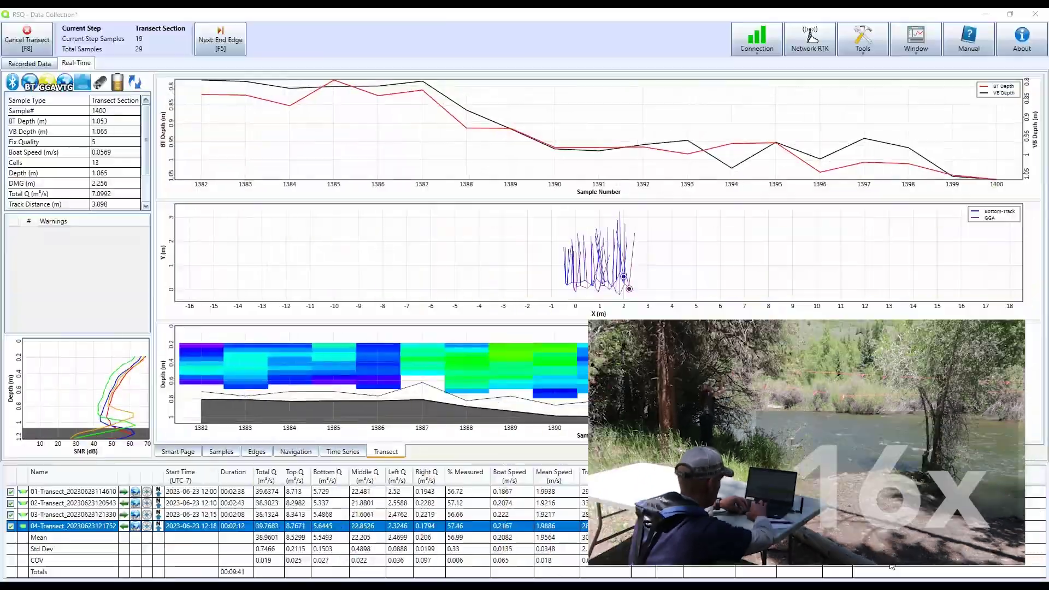
# Set the upper transect graph to plot Boat Speed on the left axis and Boat/Water Speed on the right axis.
pyautogui.rightClick(188, 135)
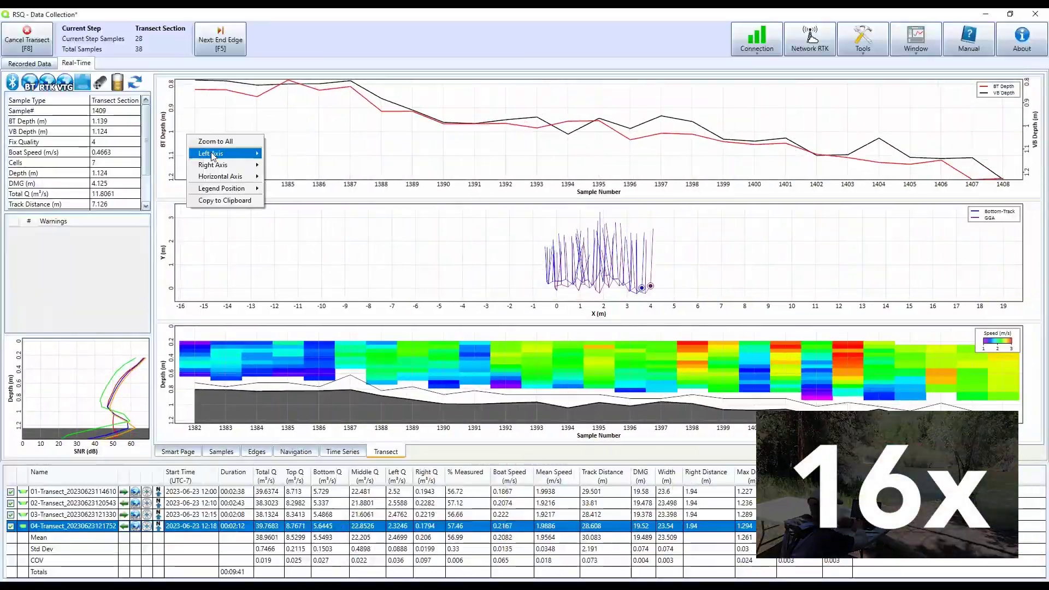
pyautogui.click(353, 226)
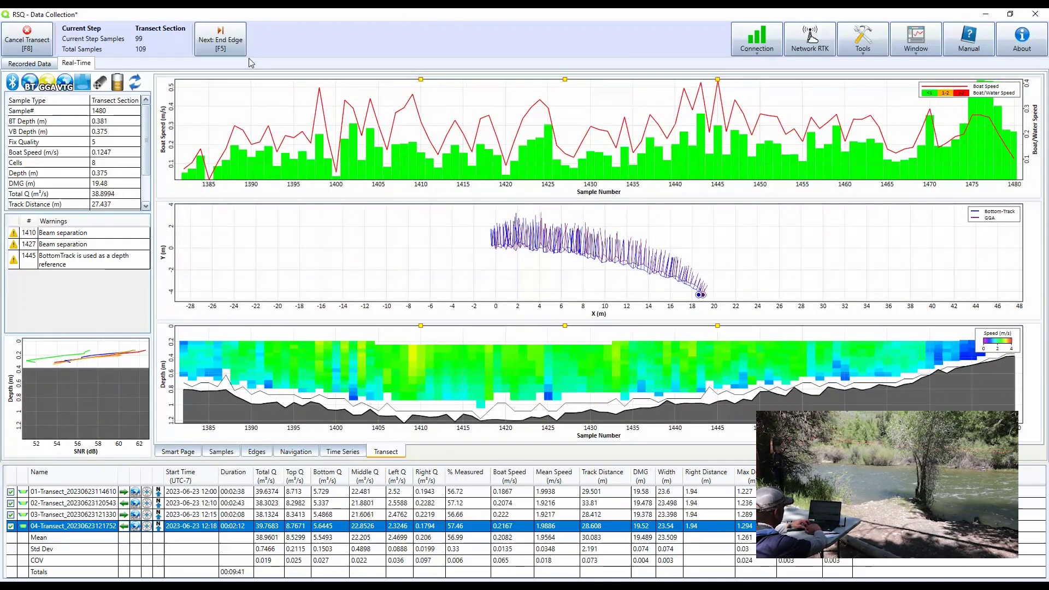
# End the fifth transect at the right bank with a 1.94 m slope edge and 10 auto-edge profiles, and finish it.
pyautogui.click(228, 50)
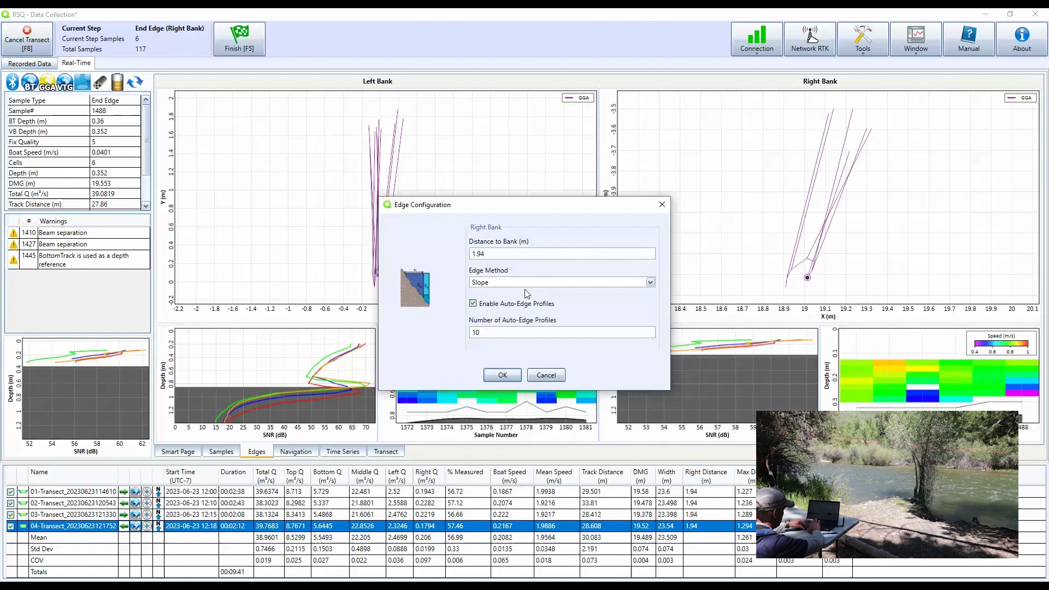
pyautogui.click(496, 377)
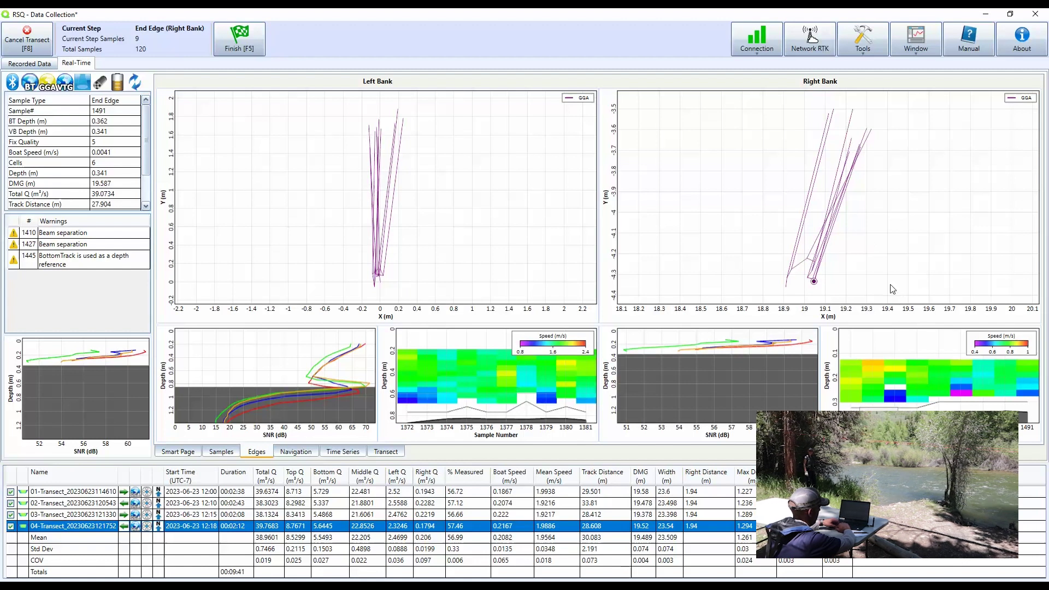
pyautogui.press('F5')
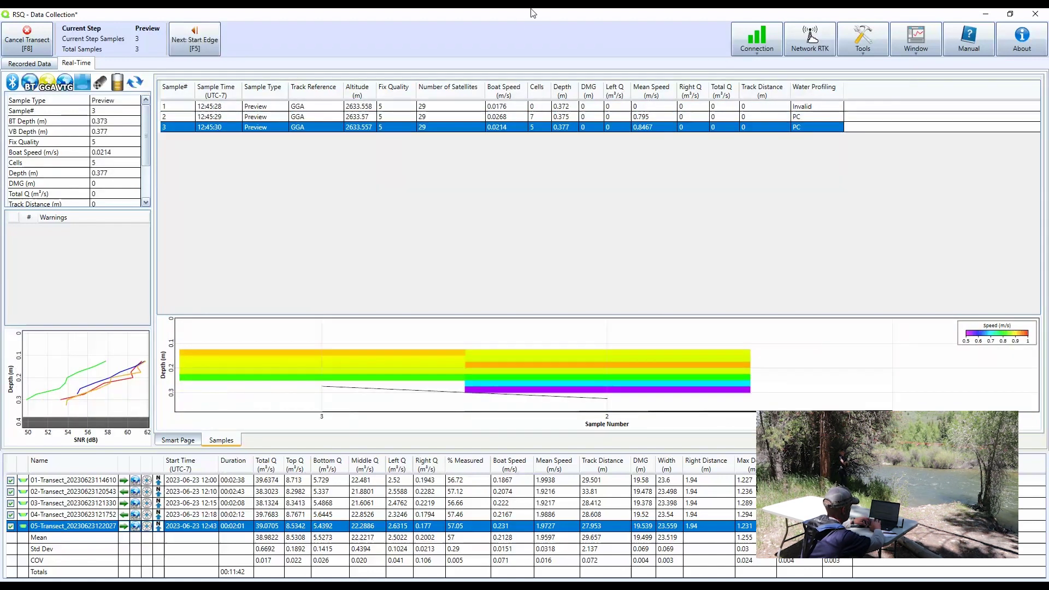
# Start the sixth transect from the right bank with a 1.94 m slope edge and 10 auto-edge profiles, and begin its transect section.
pyautogui.click(202, 44)
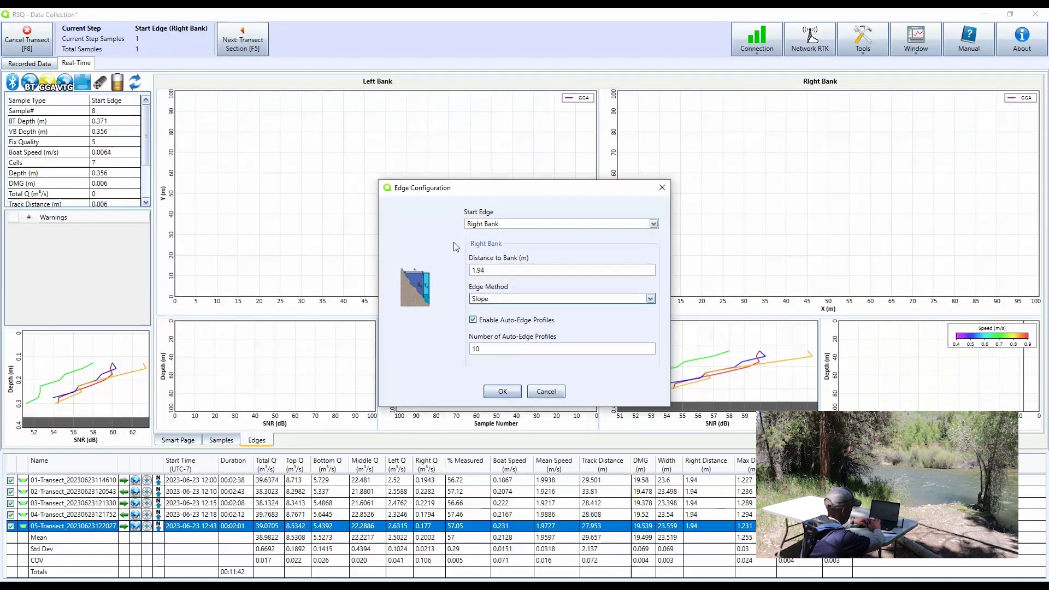
pyautogui.click(502, 392)
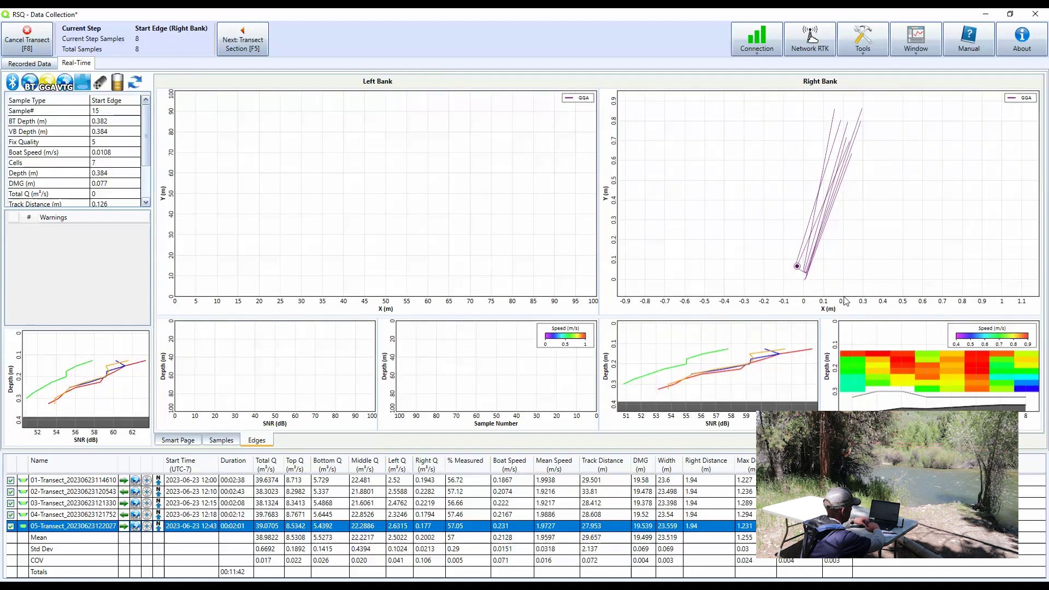
pyautogui.press('F5')
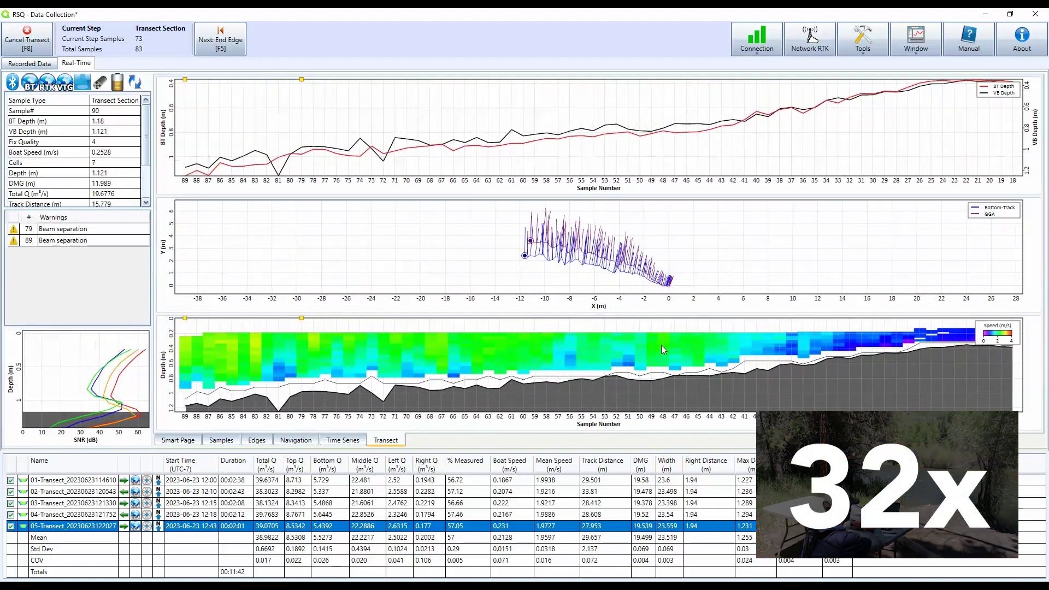
# Finish the sixth transect at the left bank with a 2.08 m vertical-bank edge and 10 auto-edge profiles, and cancel the following transect's preview.
pyautogui.click(222, 40)
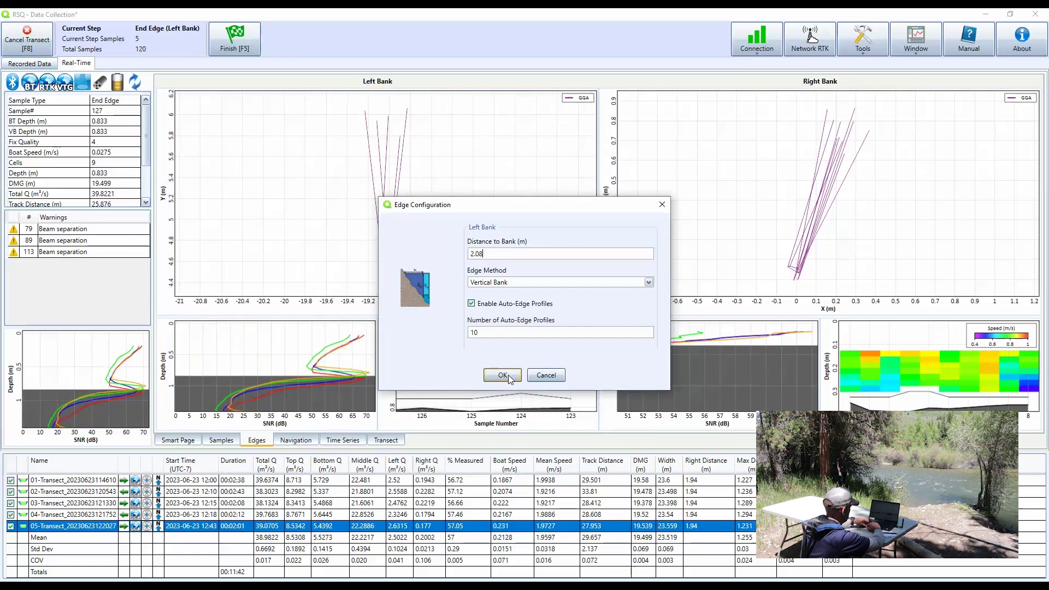
pyautogui.click(501, 375)
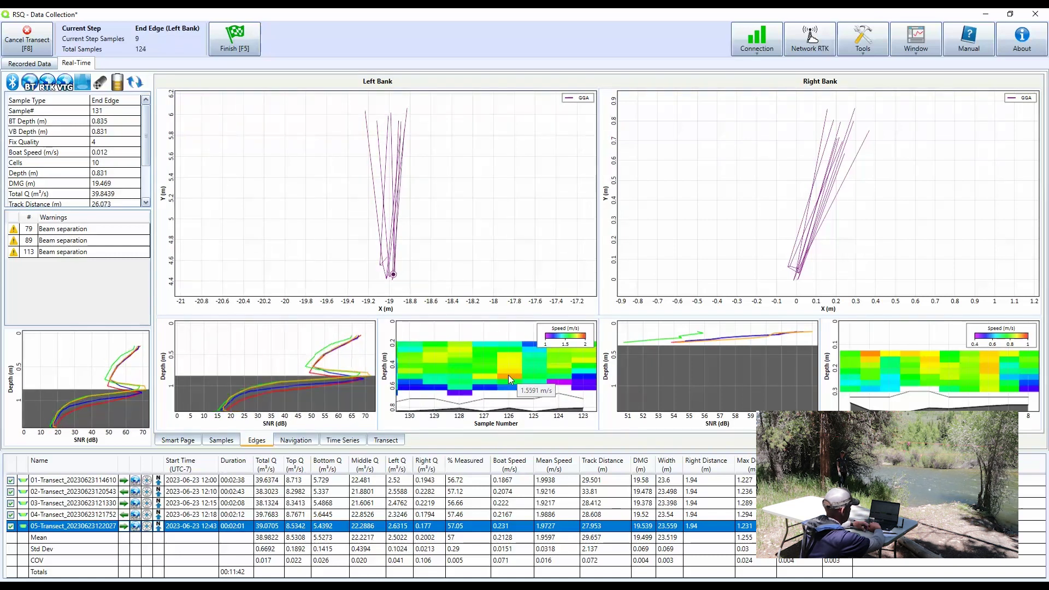
pyautogui.press('F5')
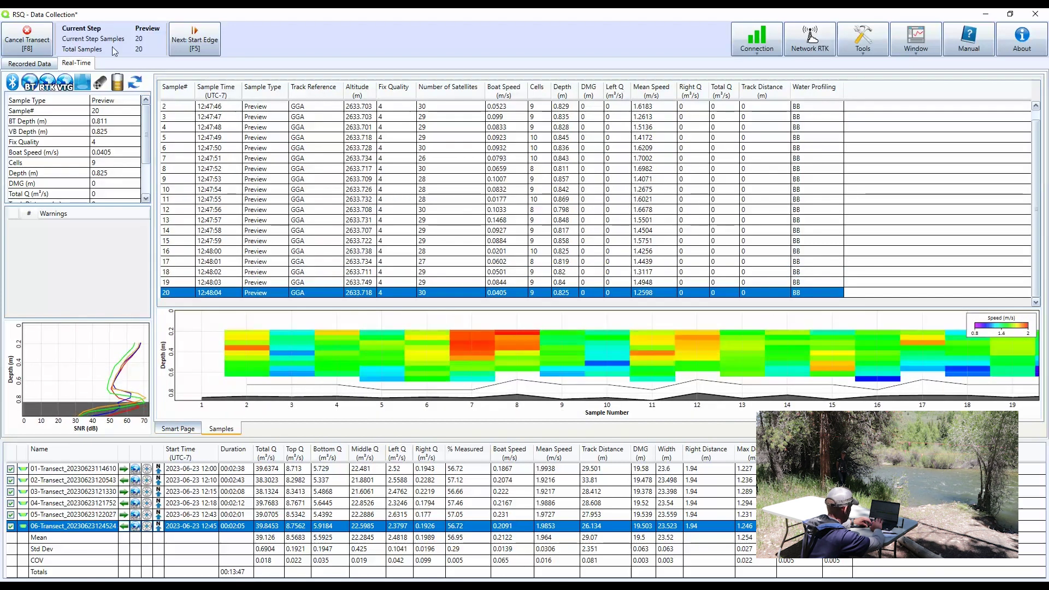
pyautogui.press('F8')
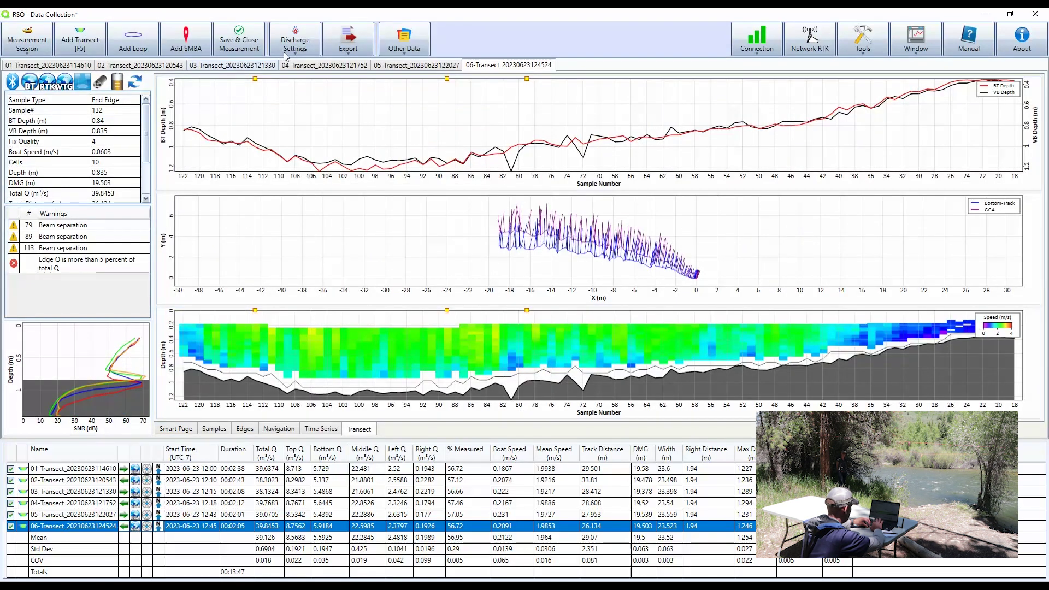